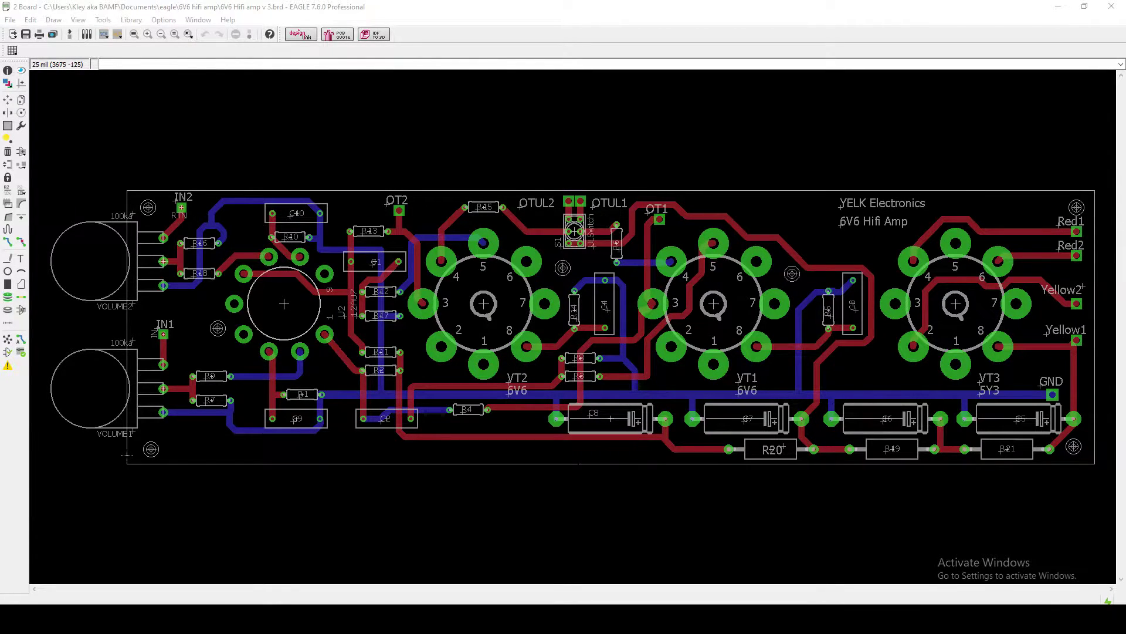
Step: Examine the 6V6 amplifier's full schematic in a maximized window and return to the board layout
scroll(654, 518, "up", 1)
key("alt+Tab")
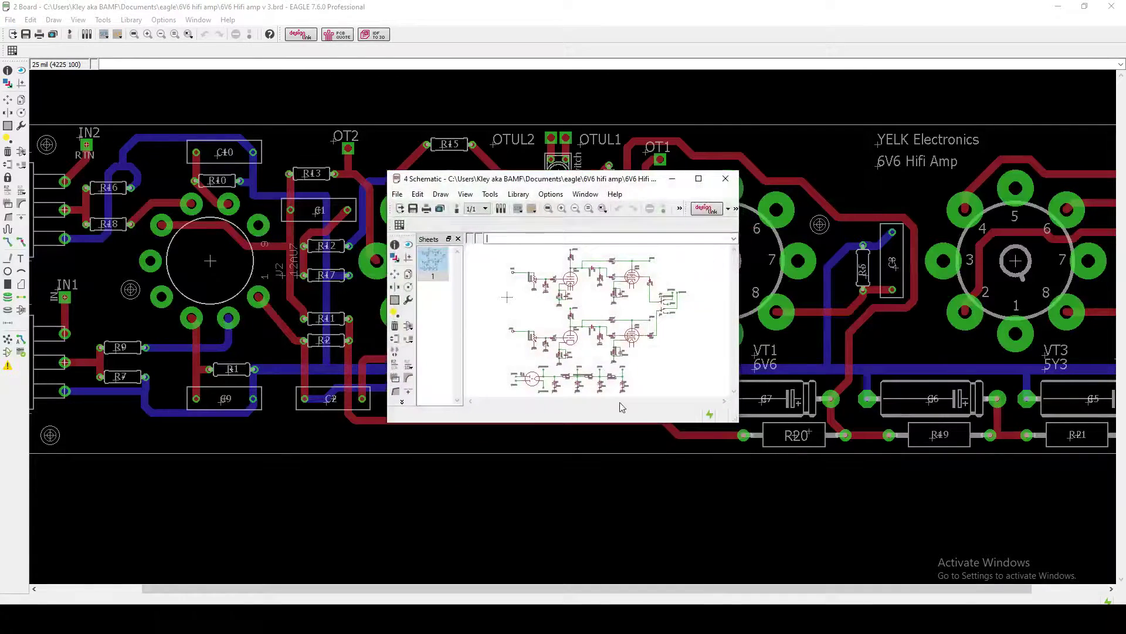
left_click(698, 182)
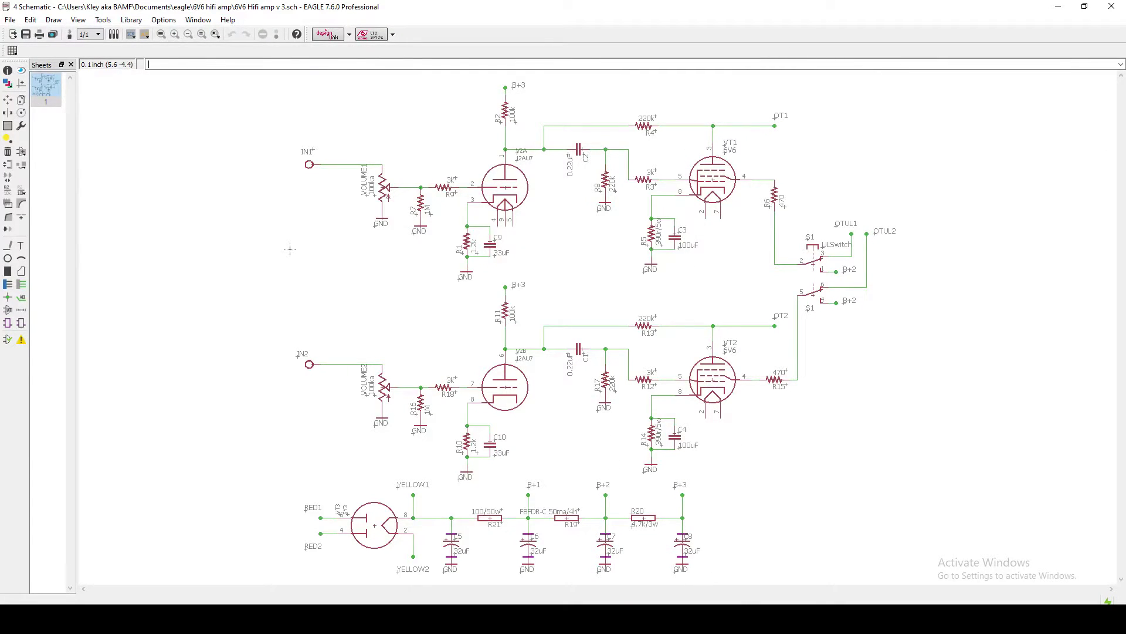
mouse_move(725, 619)
left_click(851, 578)
scroll(586, 475, "down", 2)
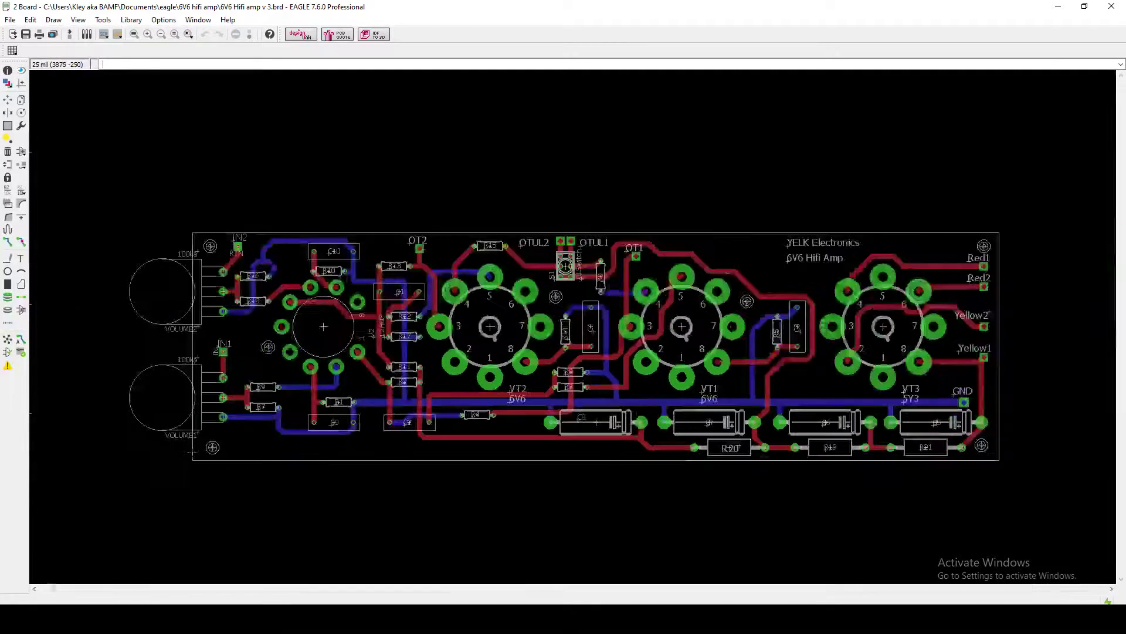
scroll(521, 444, "up", 1)
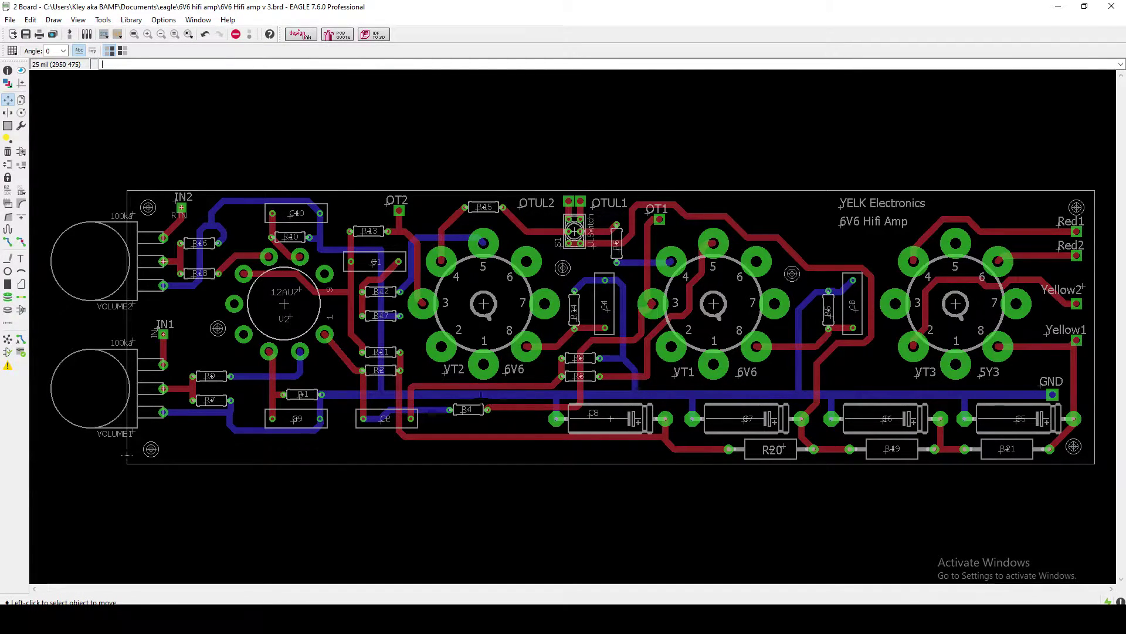
Step: Rip up the top-layer trace segment between resistor R2 and capacitor C2
scroll(366, 401, "up", 4)
left_click(8, 241)
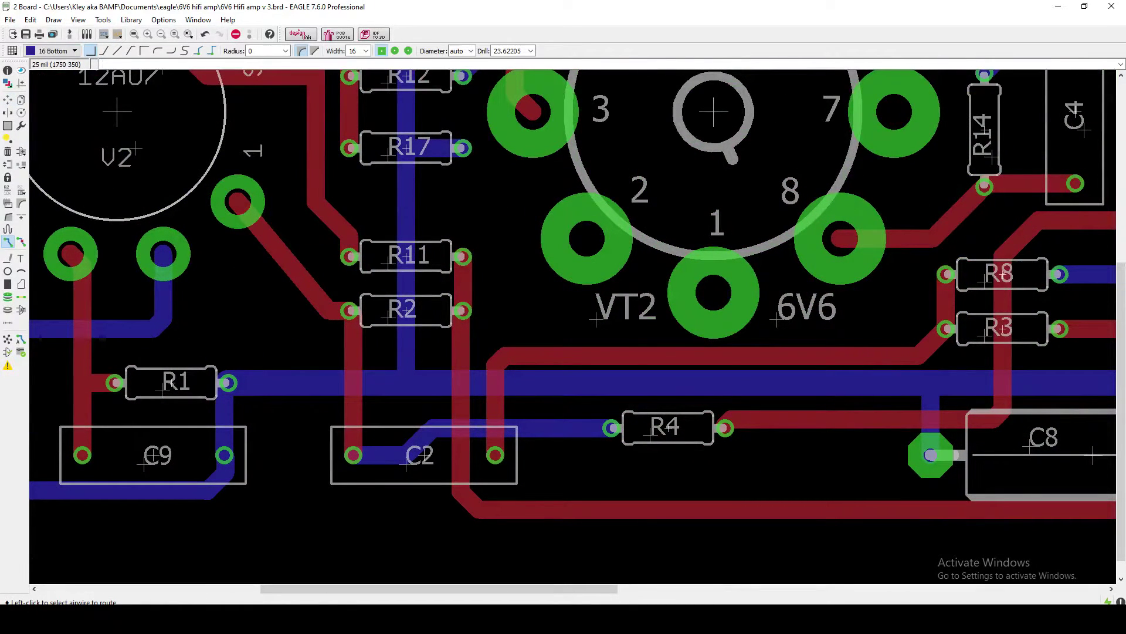
right_click(355, 422)
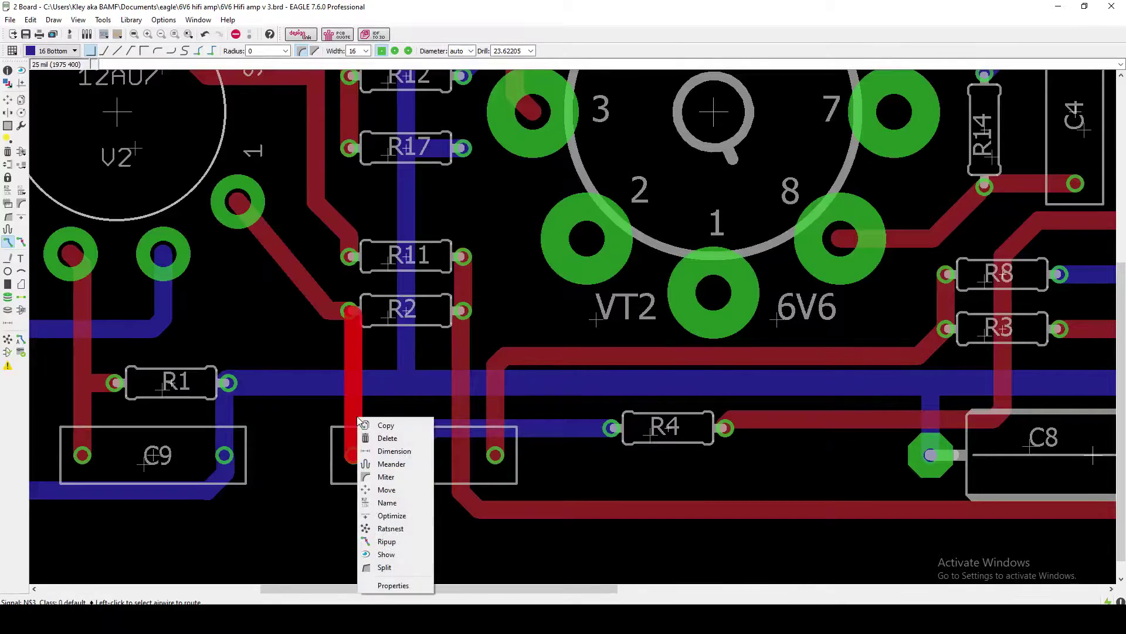
left_click(387, 541)
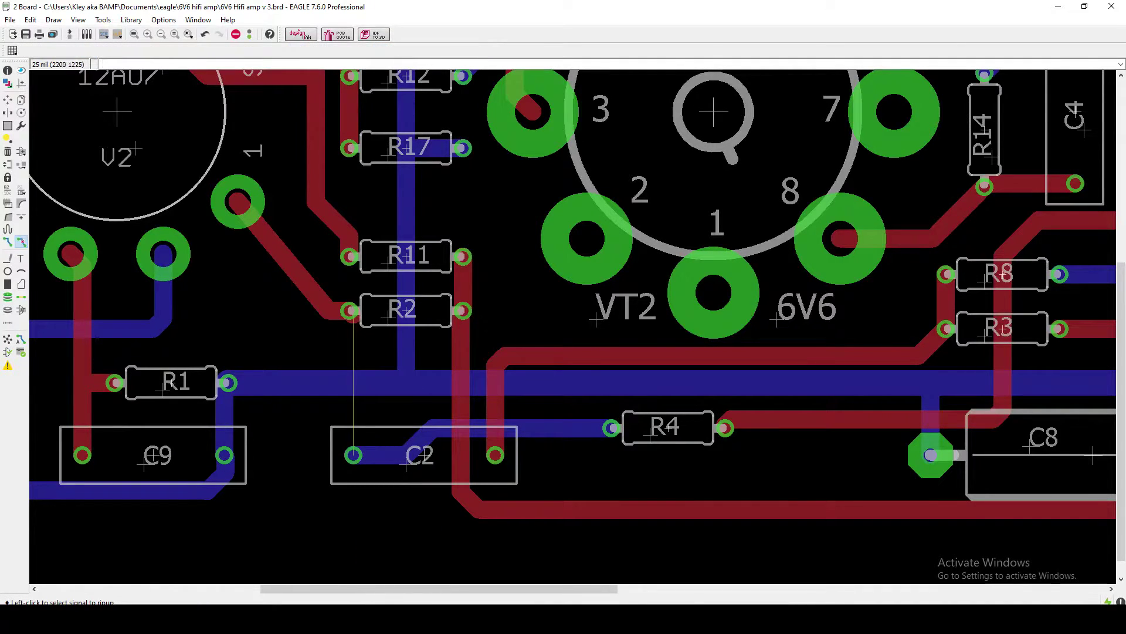
Step: Route the airwire from R2 to C2 on the top layer with a trace width of 50
left_click(8, 241)
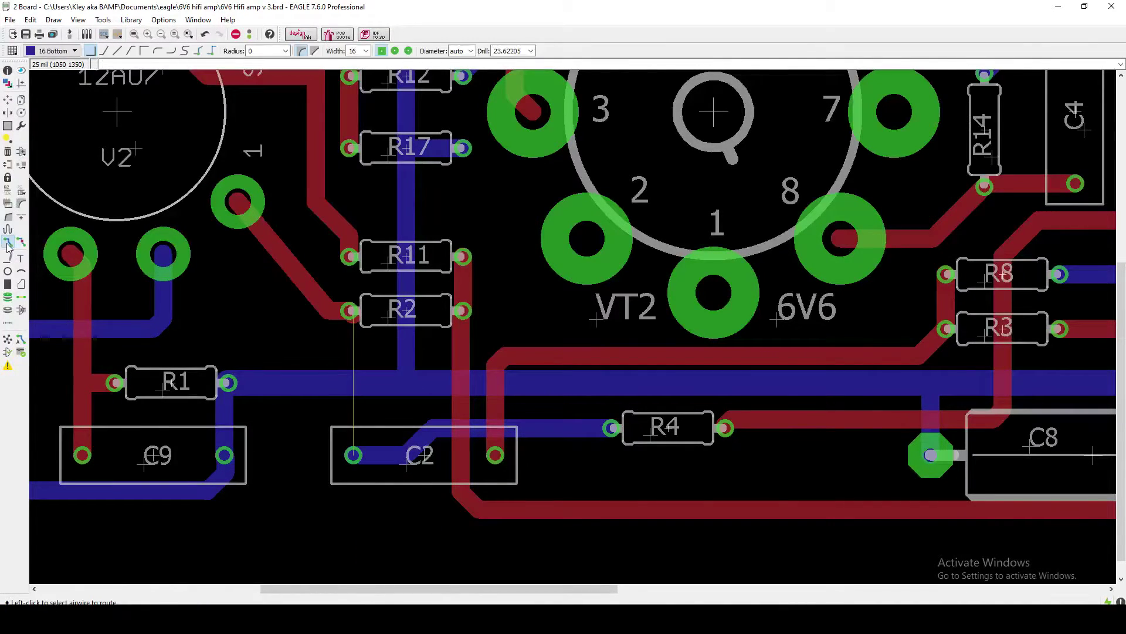
left_click(353, 320)
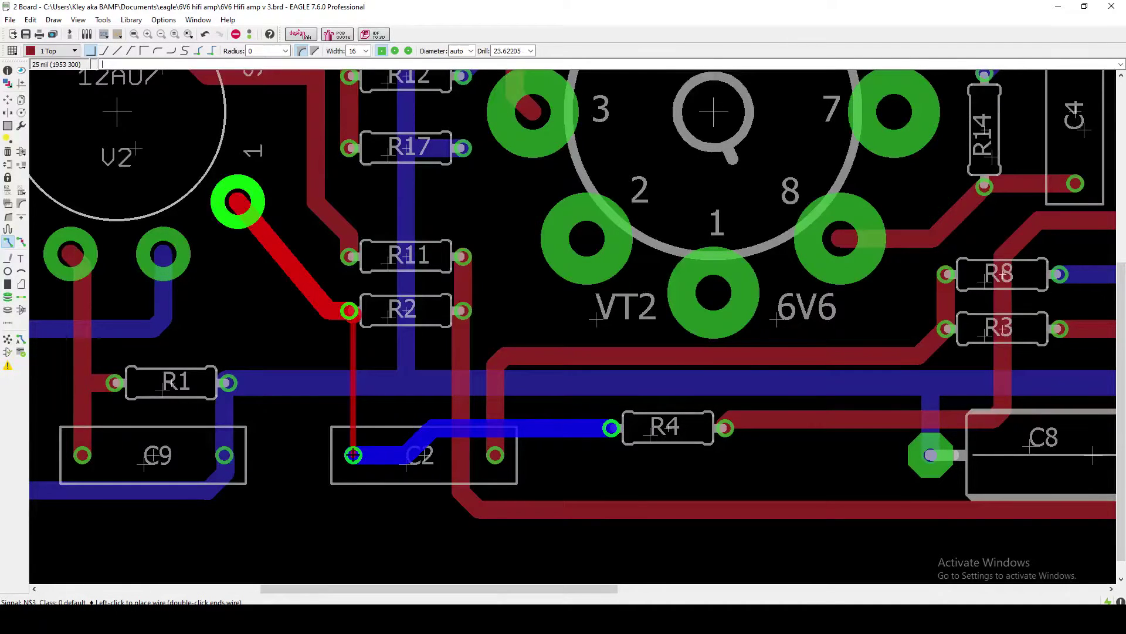
left_click(365, 51)
left_click(351, 114)
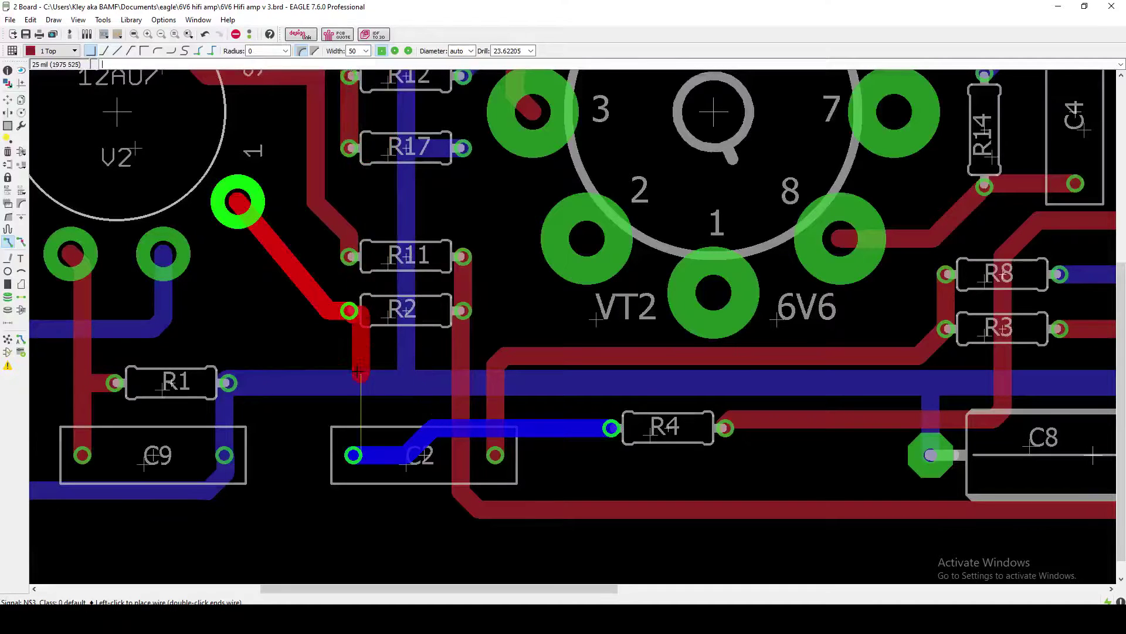
left_click(352, 455)
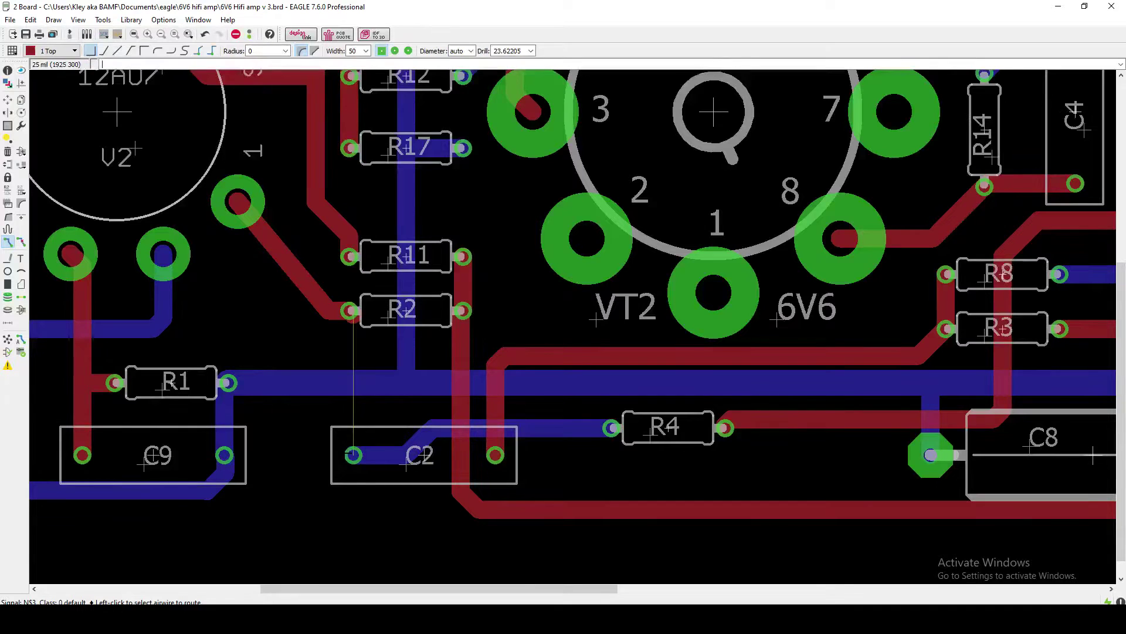
Step: Examine the whole board and the traces around the 12AU7 socket, the volume pots and resistors R16 and R18
scroll(596, 320, "down", 3)
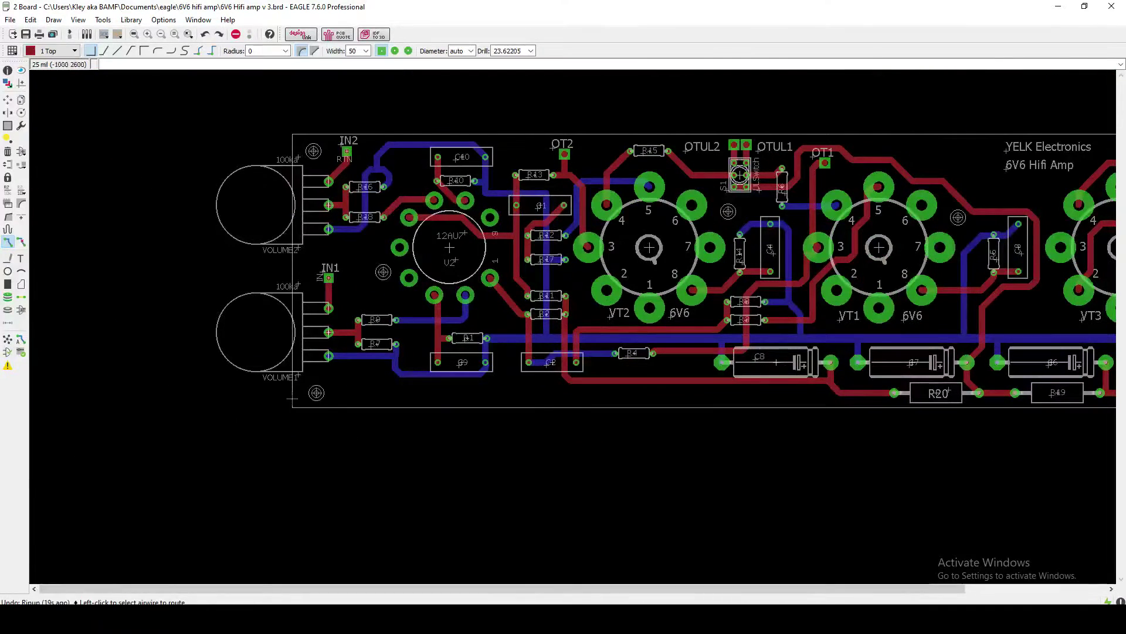
left_click(134, 34)
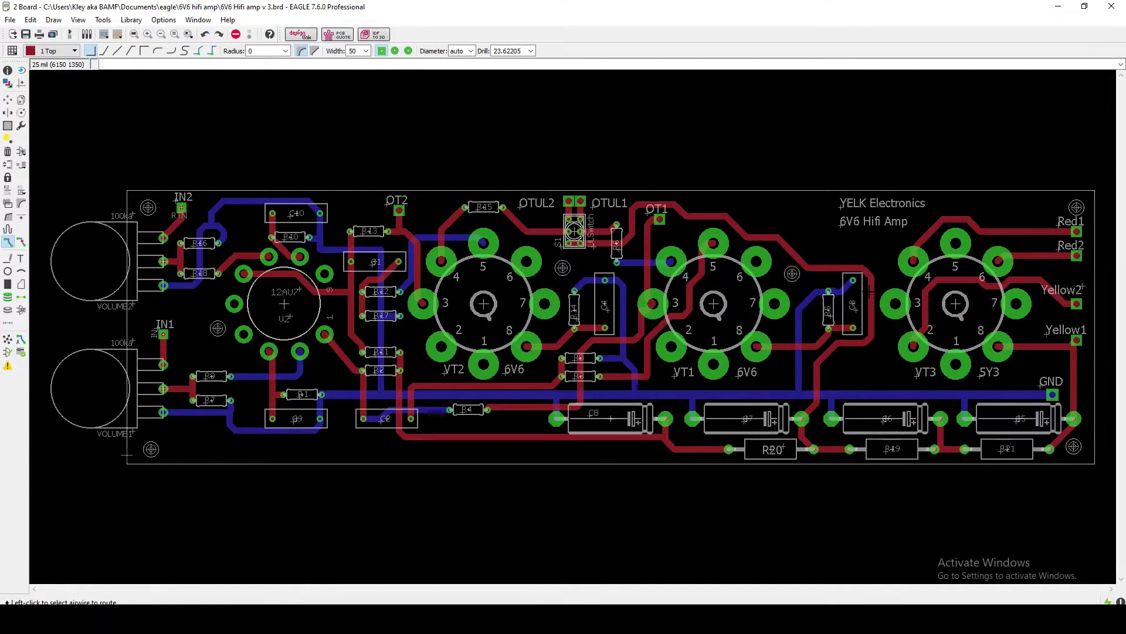
scroll(873, 291, "up", 3)
scroll(796, 430, "down", 3)
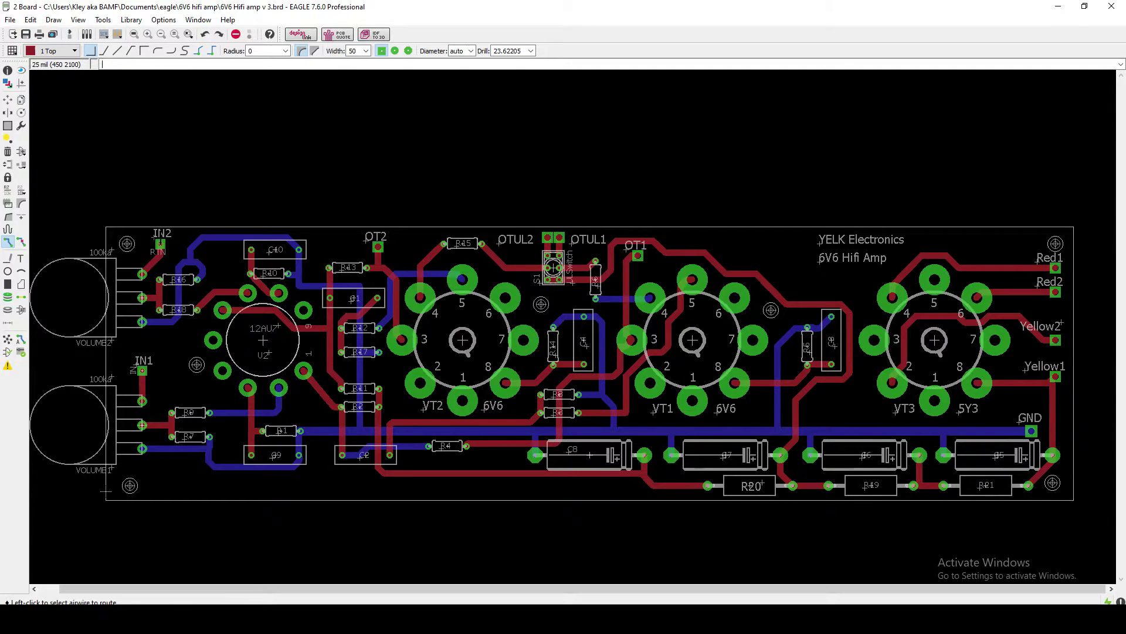
scroll(153, 319, "up", 6)
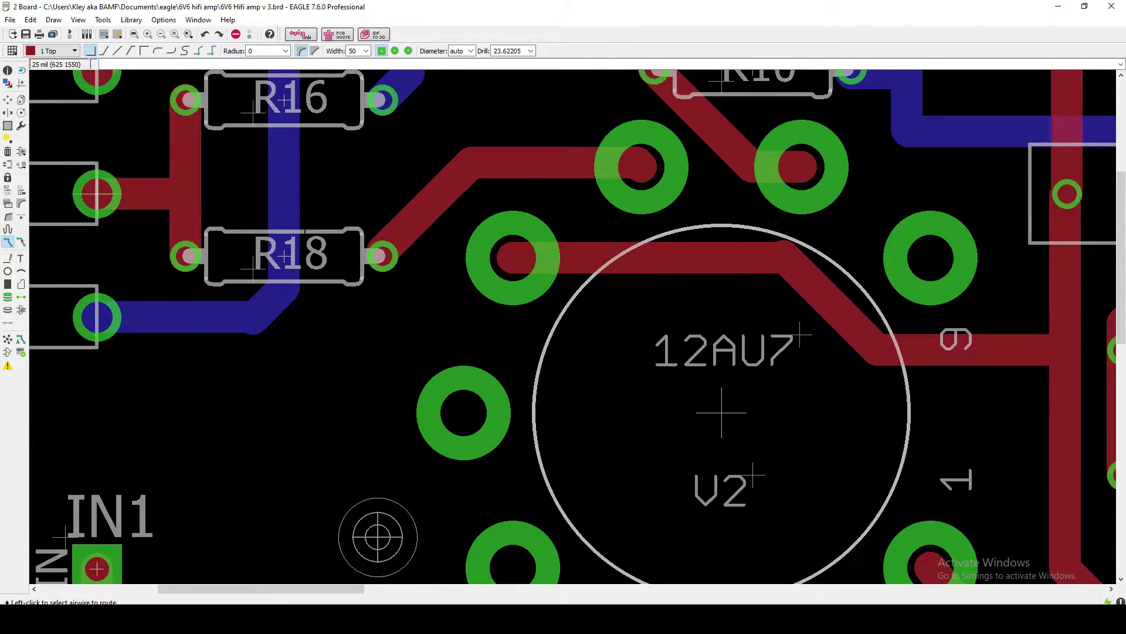
scroll(376, 346, "down", 1)
scroll(560, 356, "down", 3)
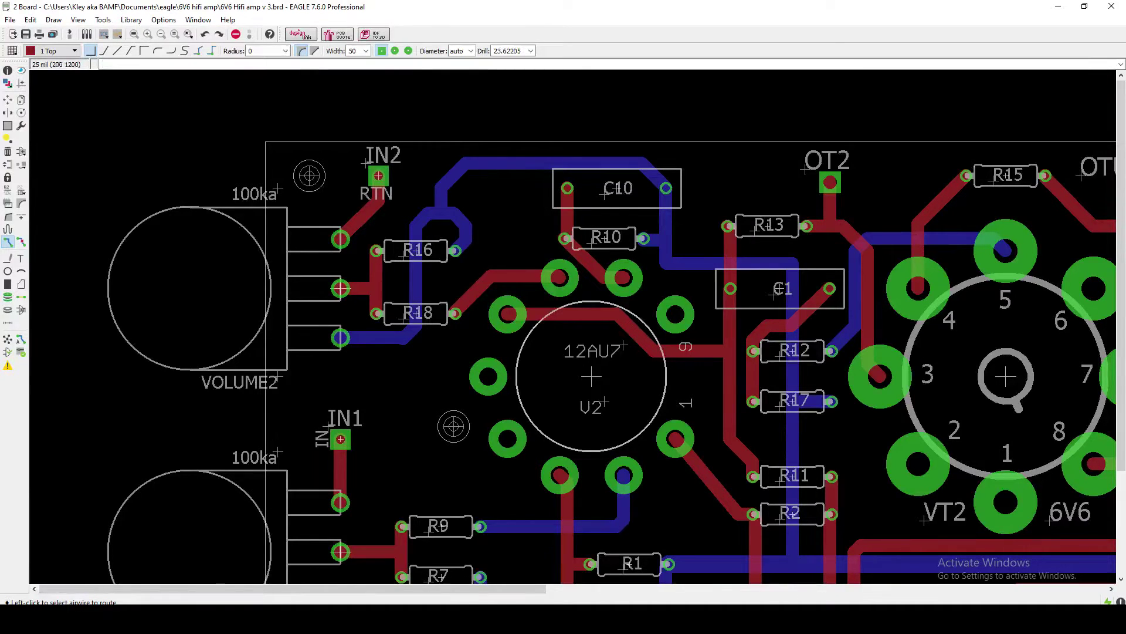
scroll(177, 394, "down", 1)
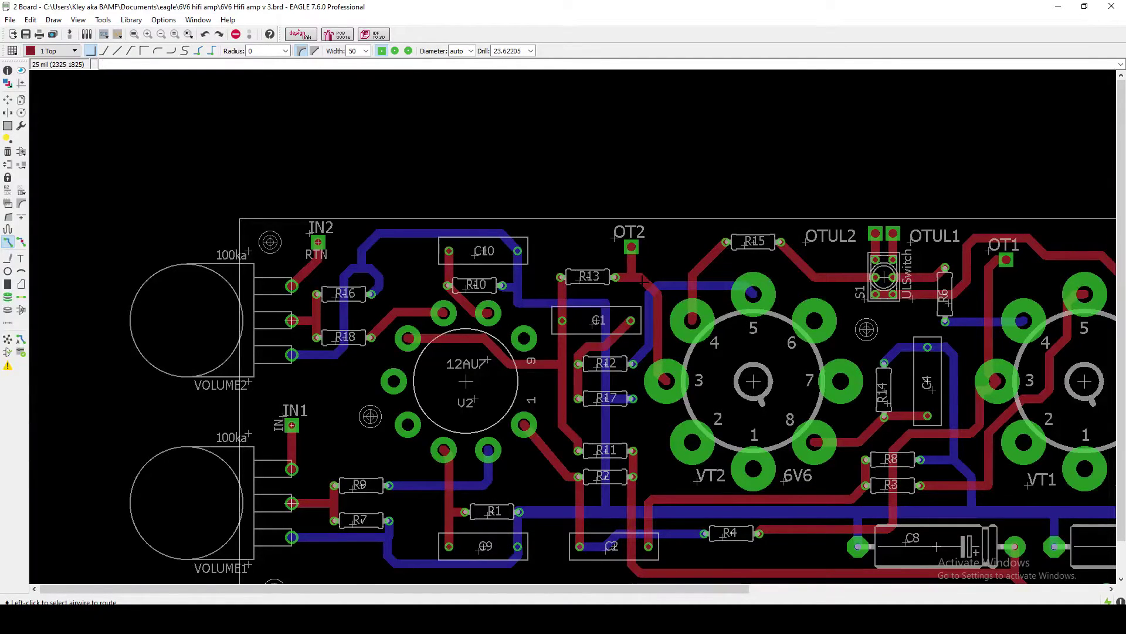
Step: Compare the board layout of the input, 12AU7 and VT2 stages with the schematic
key("alt+Tab")
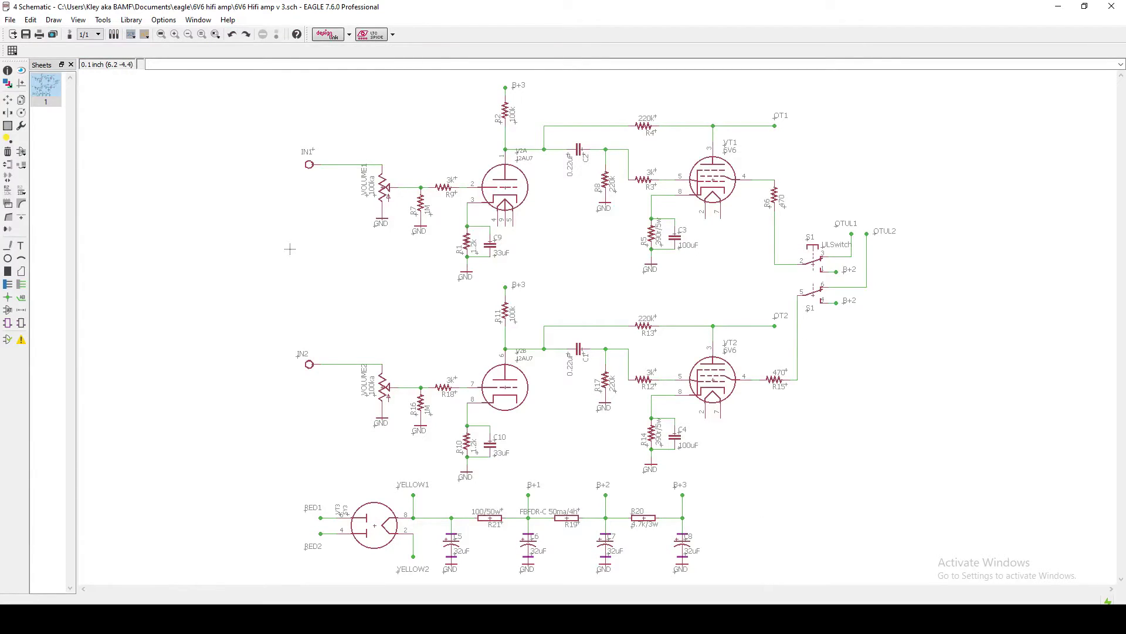
key("alt+Tab")
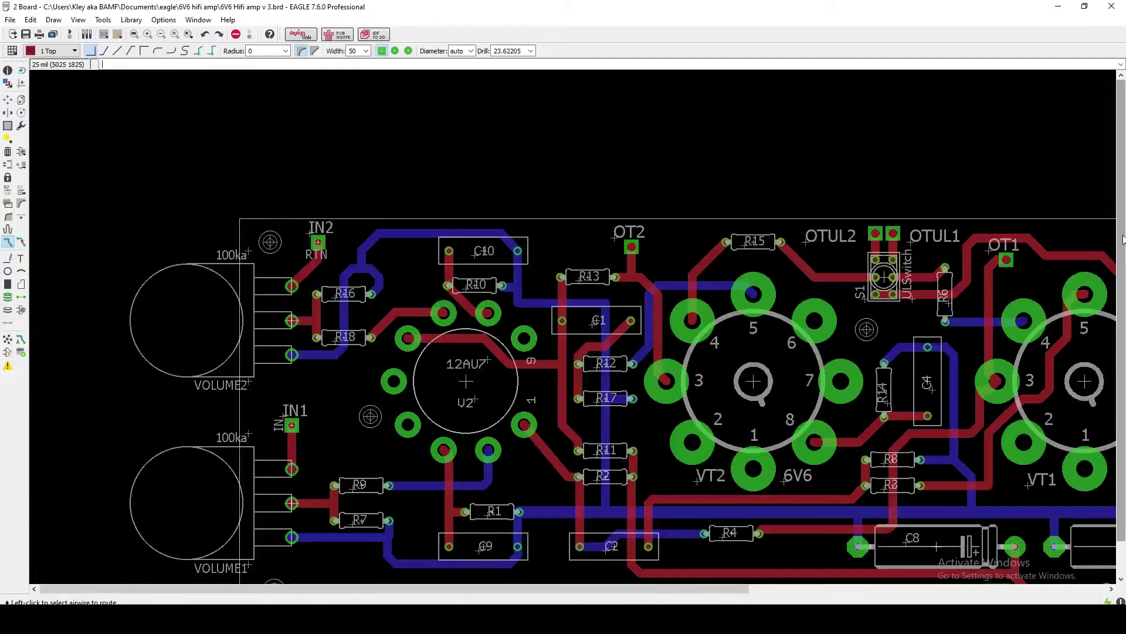
left_click_drag(1122, 245, 1122, 278)
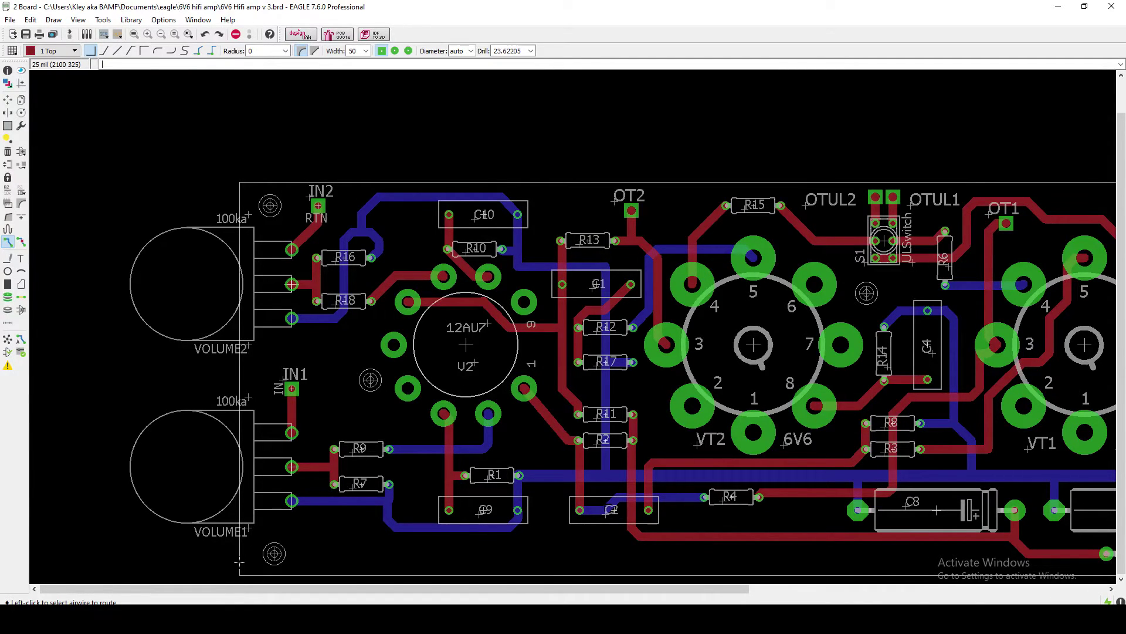
scroll(373, 509, "down", 2)
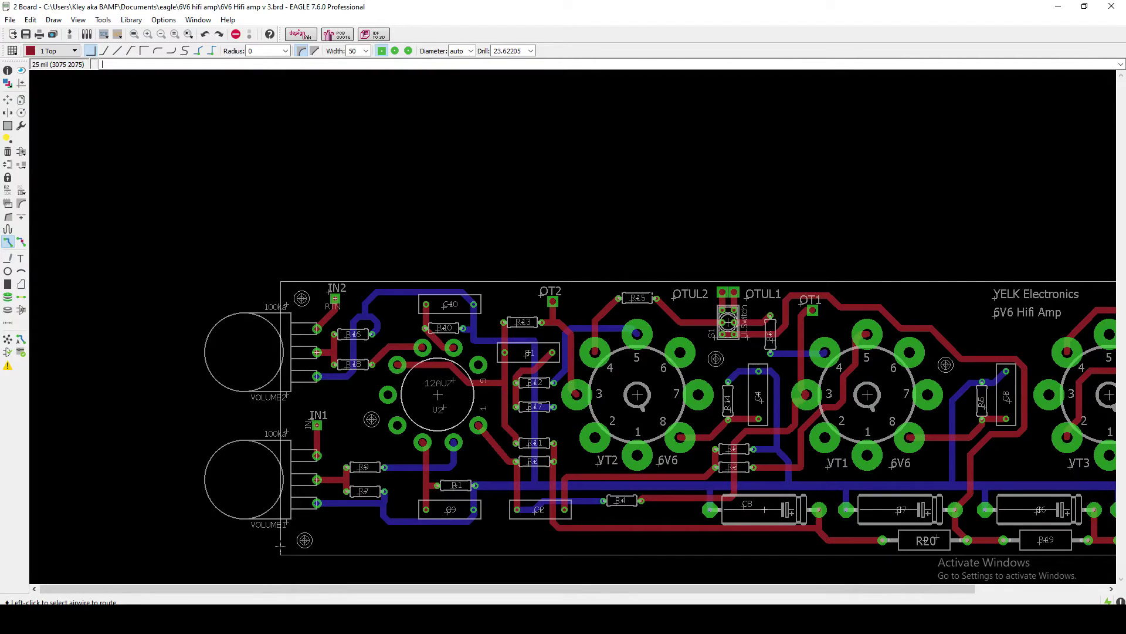
left_click(558, 619)
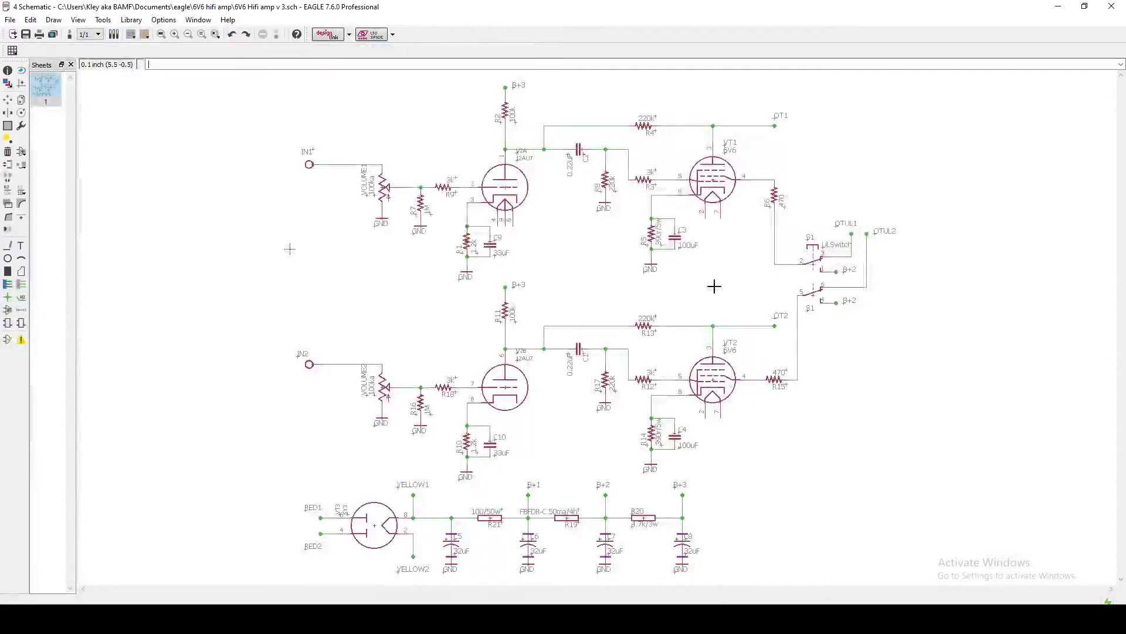
left_click(740, 617)
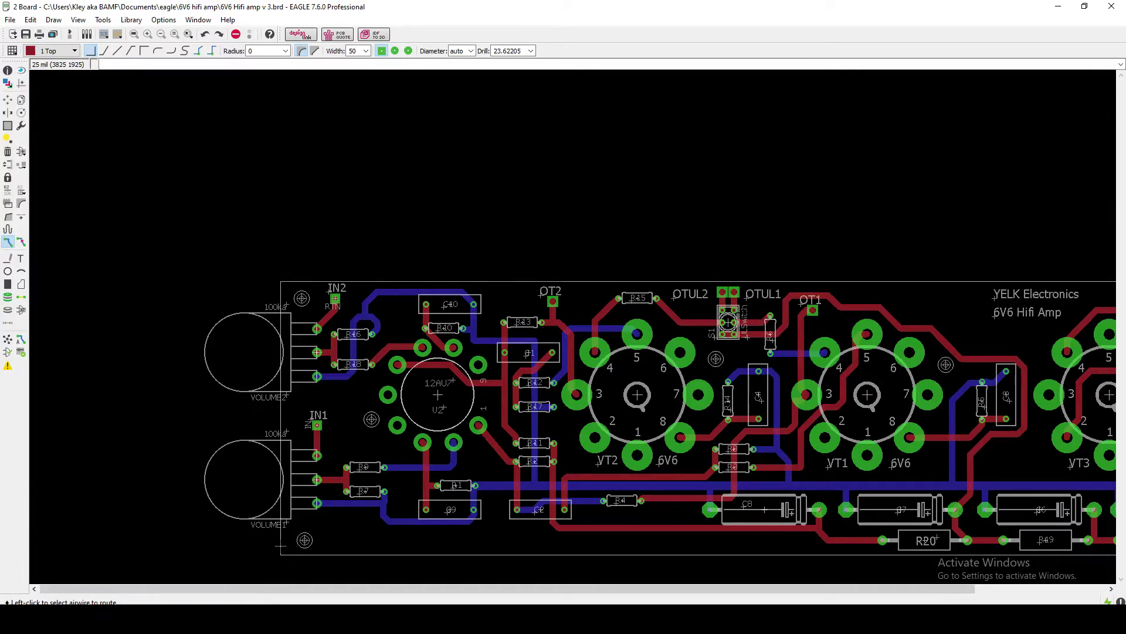
Step: Examine the board's power supply section around VT3, capacitors C5 to C8 and resistors R19 to R21
scroll(381, 431, "down", 2)
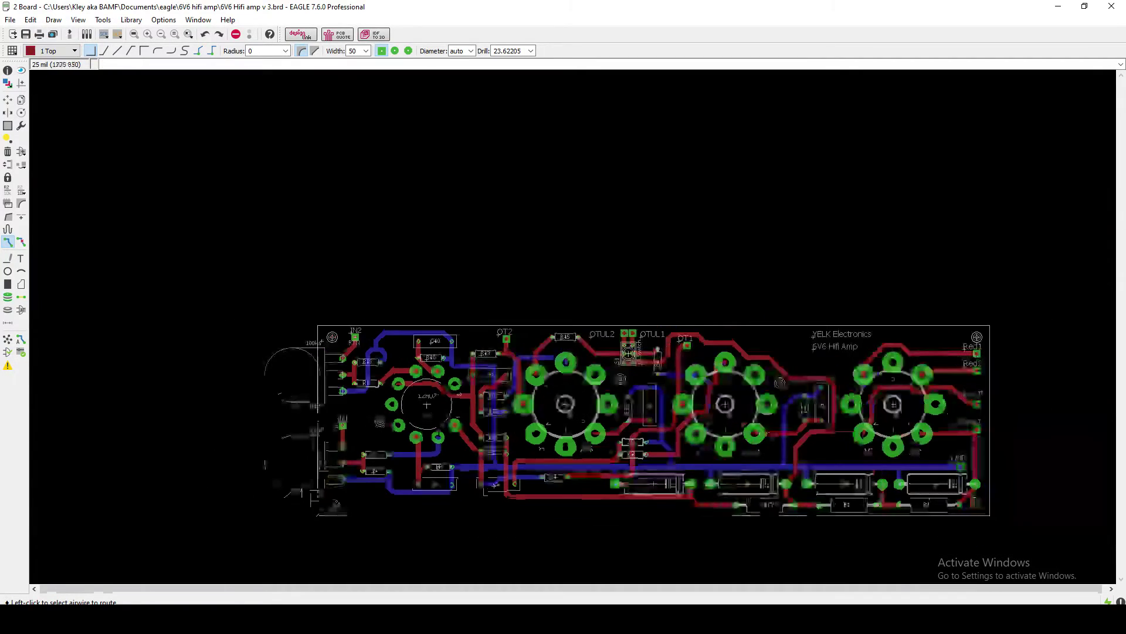
scroll(1050, 382, "up", 2)
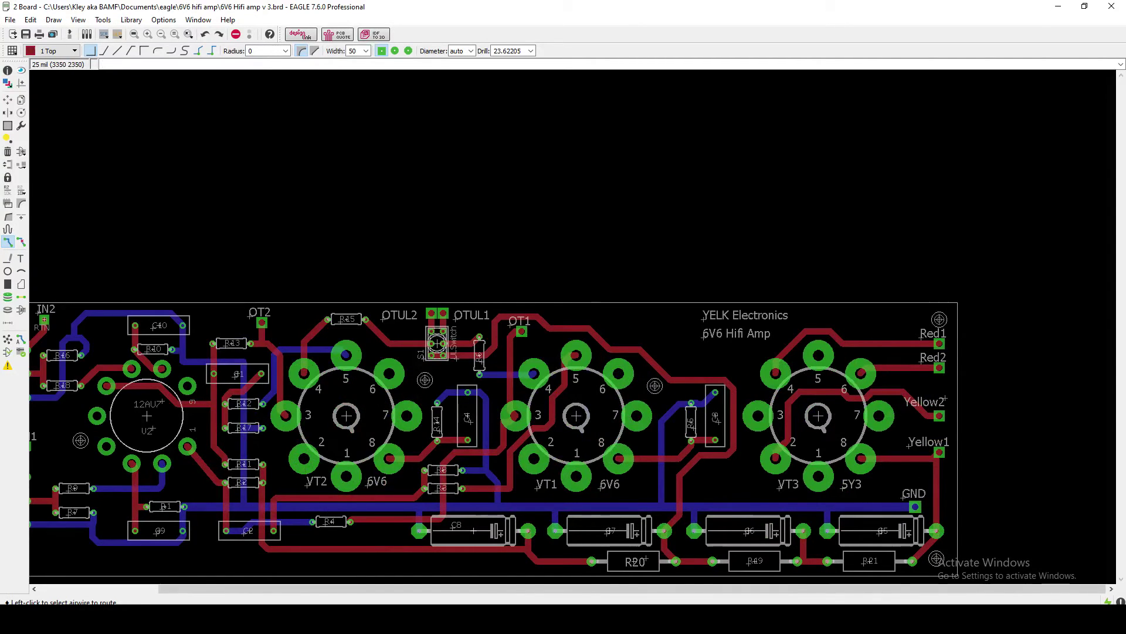
left_click(134, 35)
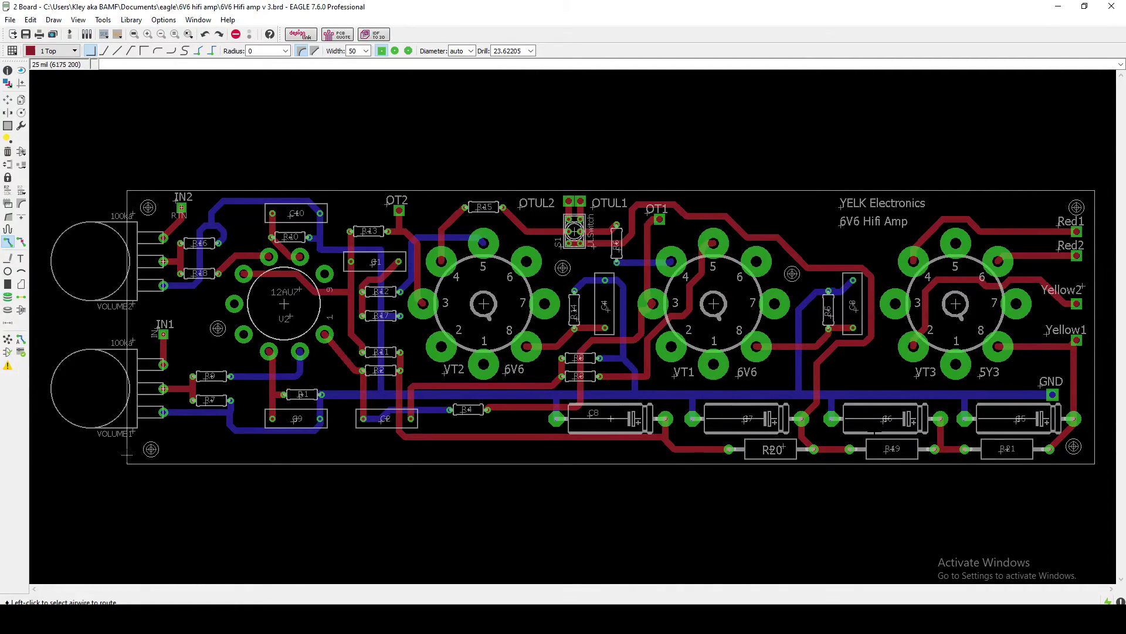
scroll(1029, 459, "up", 3)
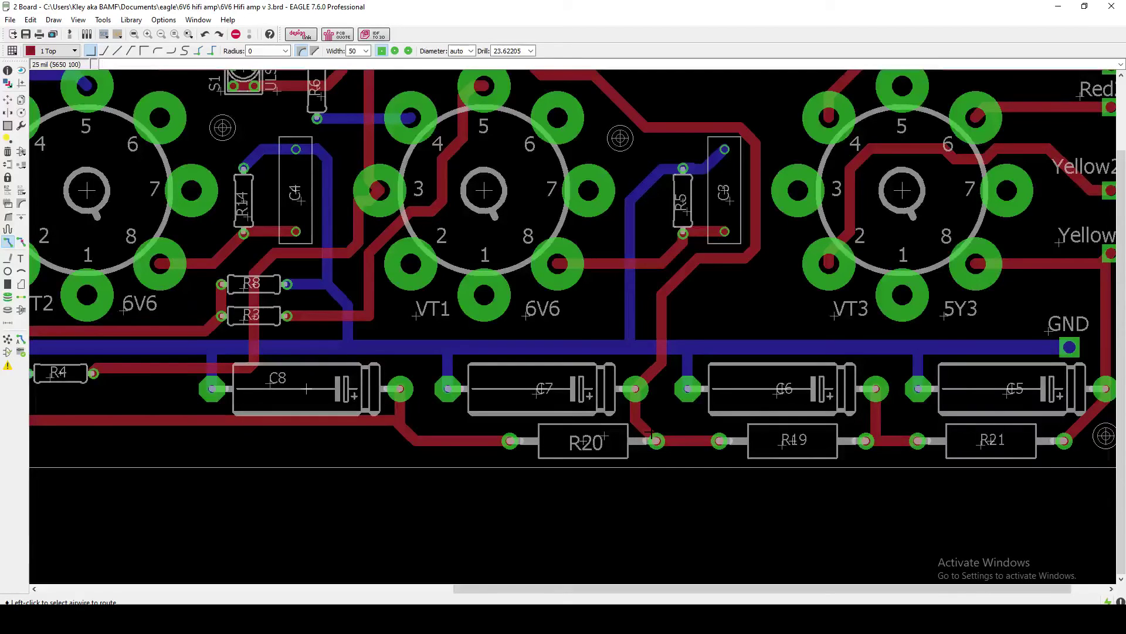
scroll(652, 434, "down", 2)
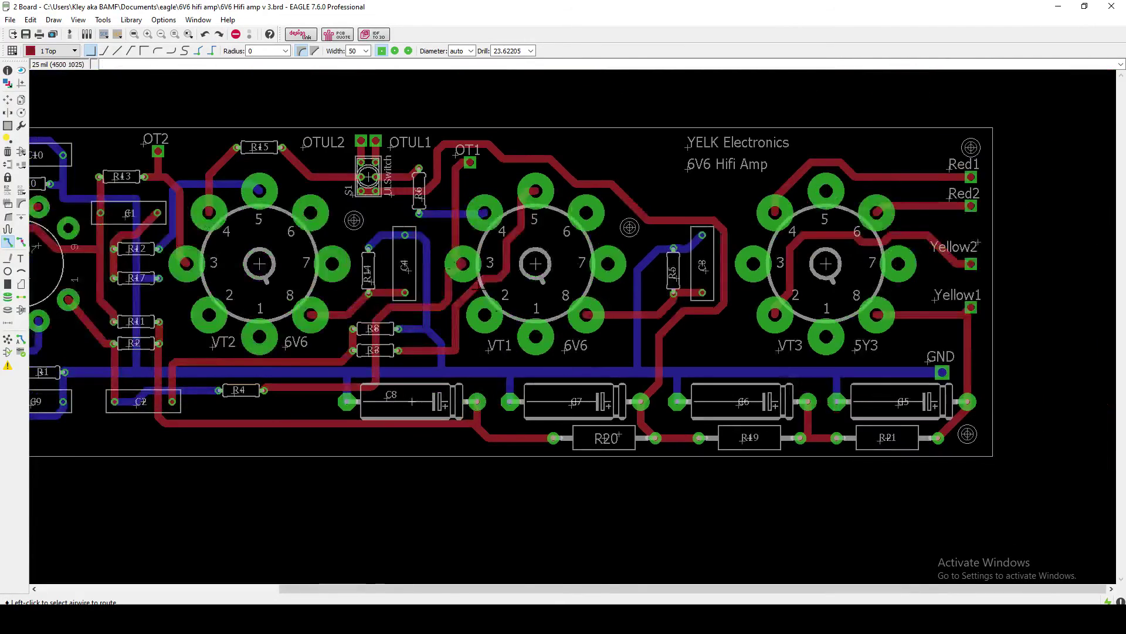
left_click(134, 35)
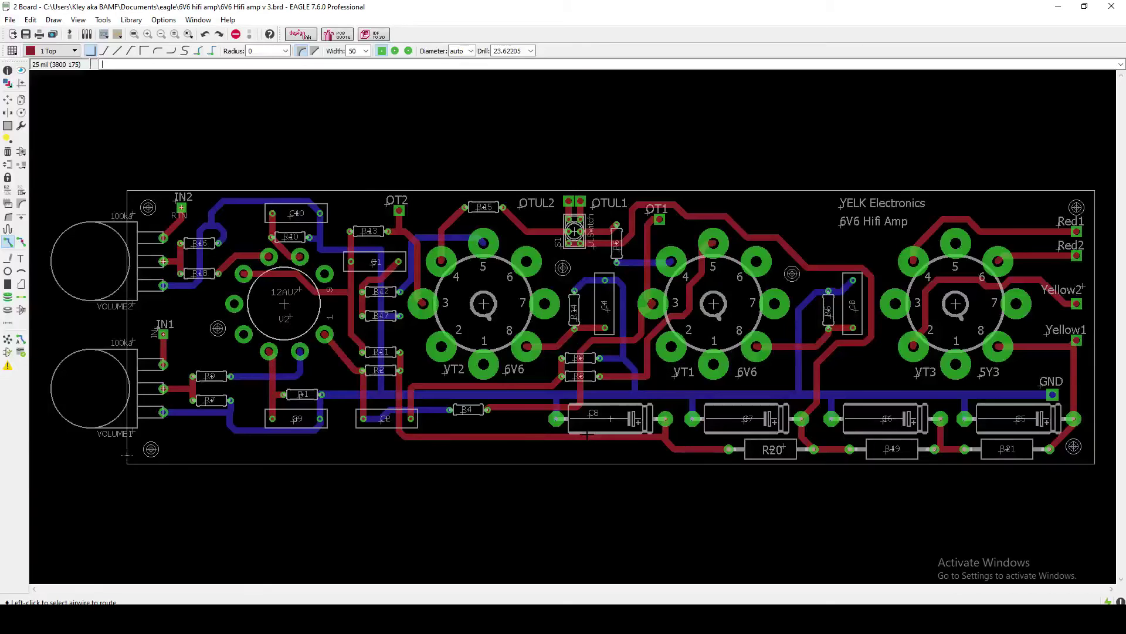
Step: Inspect the properties of capacitor C7 and close them without changes
right_click(745, 417)
left_click(780, 394)
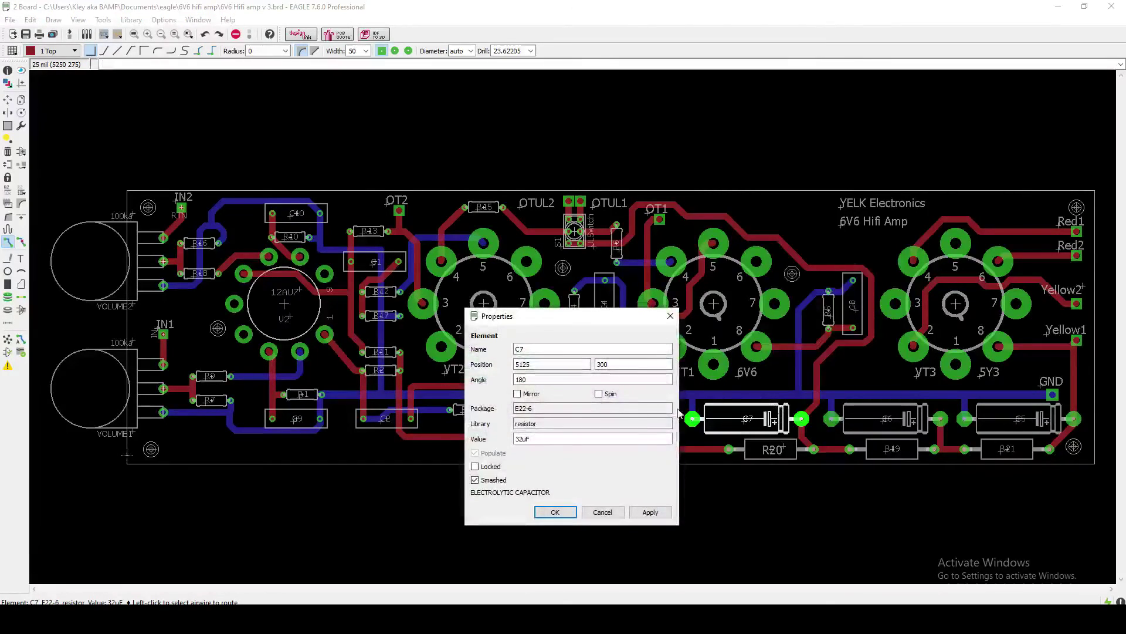
left_click(602, 512)
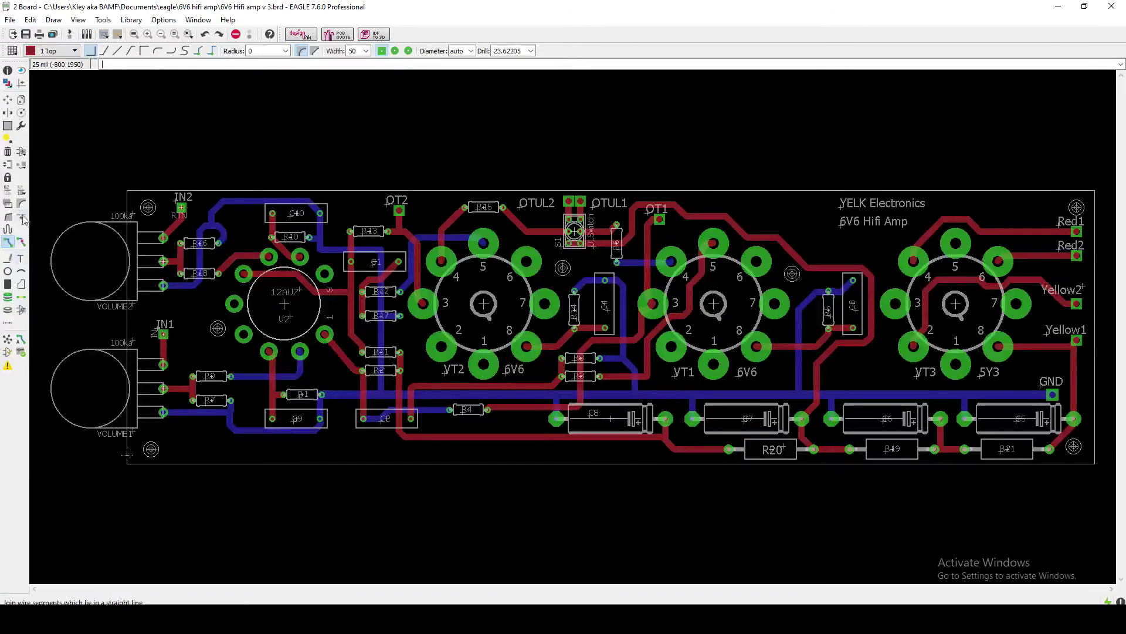
Step: Open the package list for adding parts and preview the 0411/12 and 0207/7 resistors in the KDJ-resistors library
left_click(21, 152)
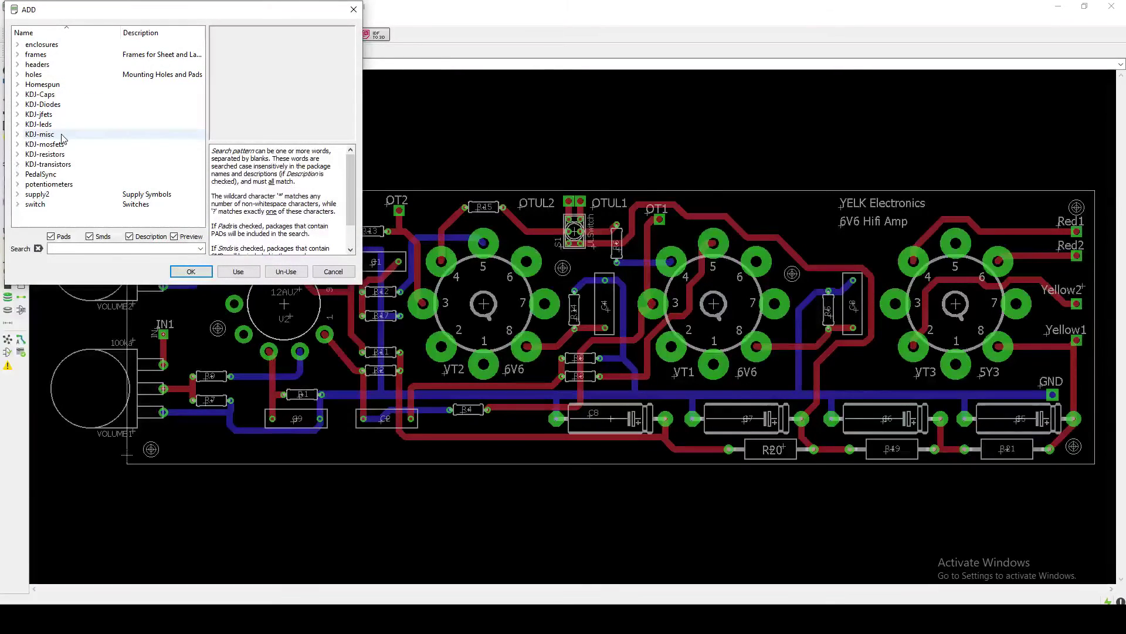
double_click(59, 154)
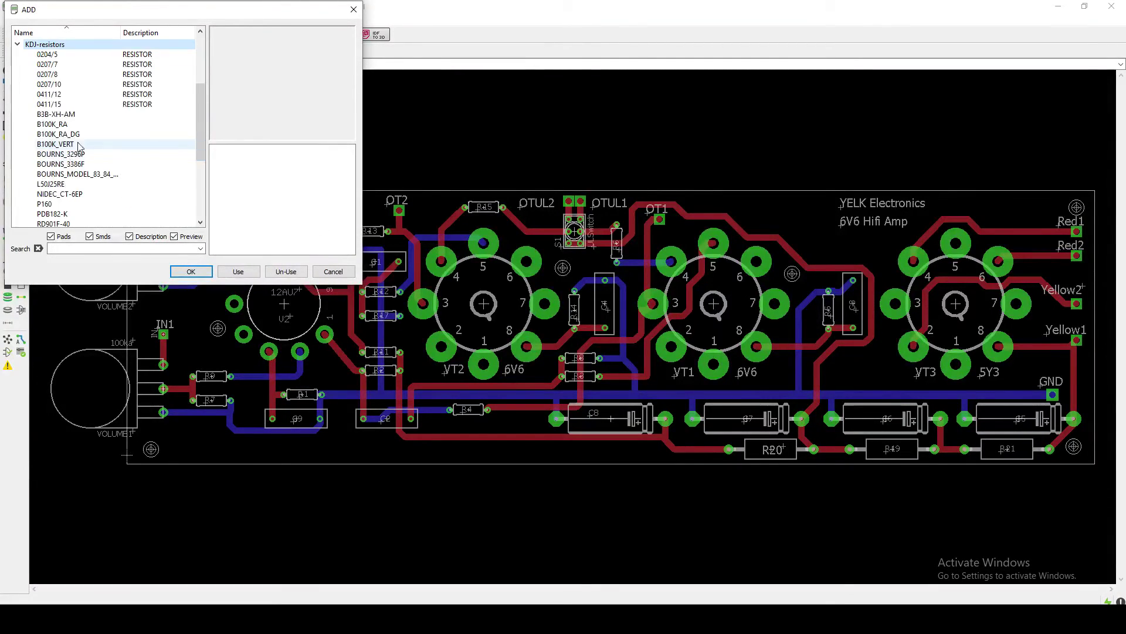
left_click(76, 144)
left_click(75, 94)
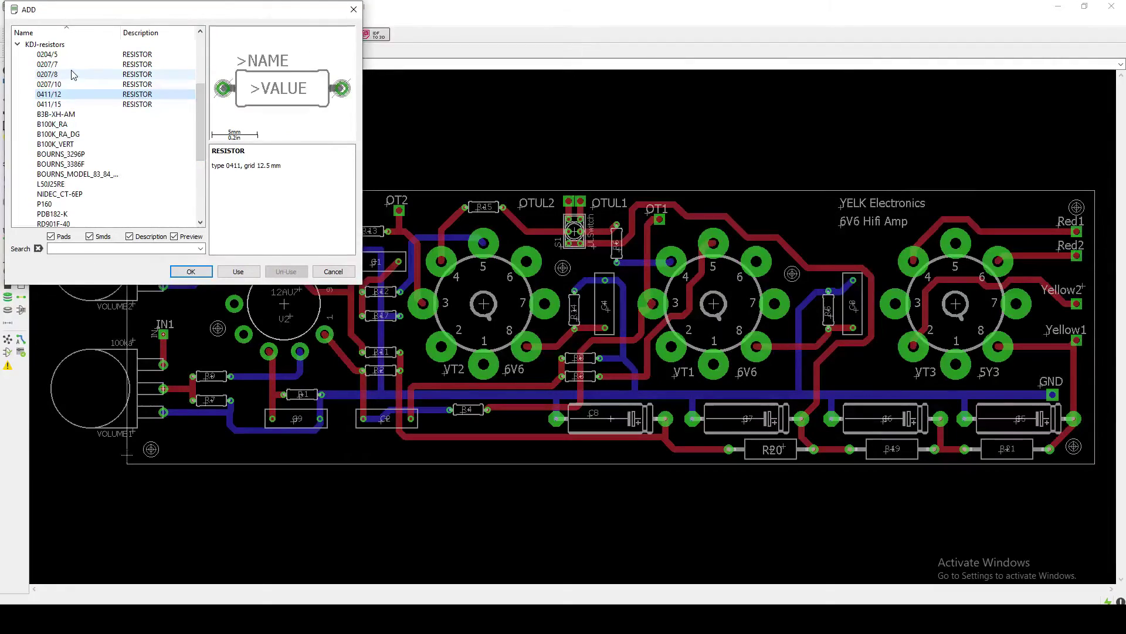
left_click(70, 65)
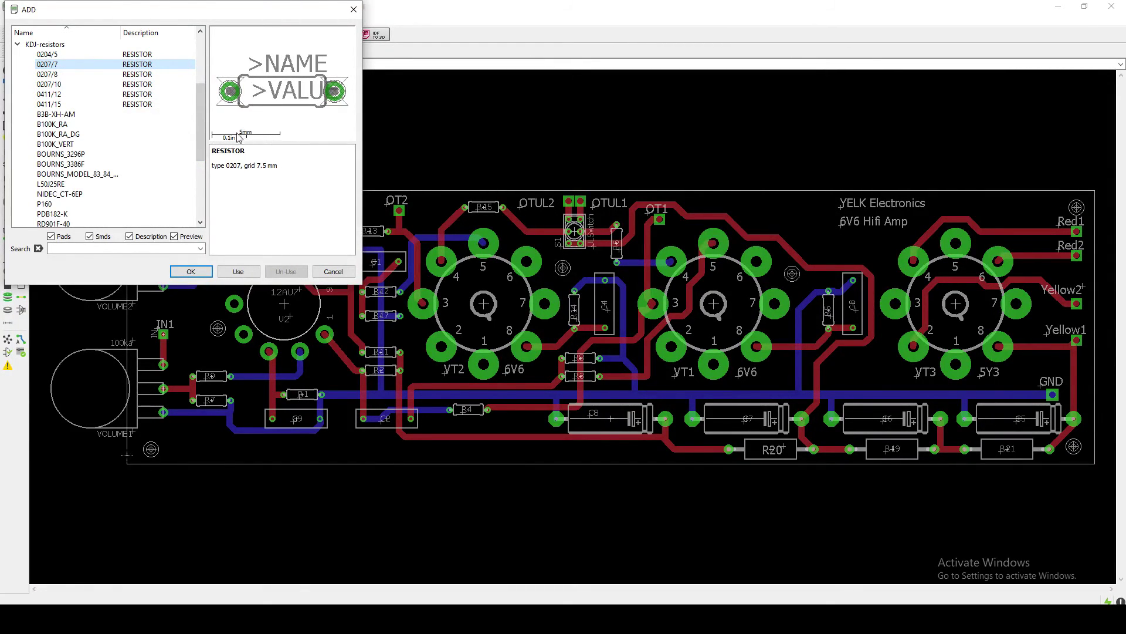
Step: Preview further KDJ-resistors packages, including RD901F-40 and the VT400 photoconductive cell
left_click_drag(202, 122, 205, 175)
left_click(148, 151)
left_click(147, 143)
left_click(148, 134)
left_click(149, 114)
left_click(153, 103)
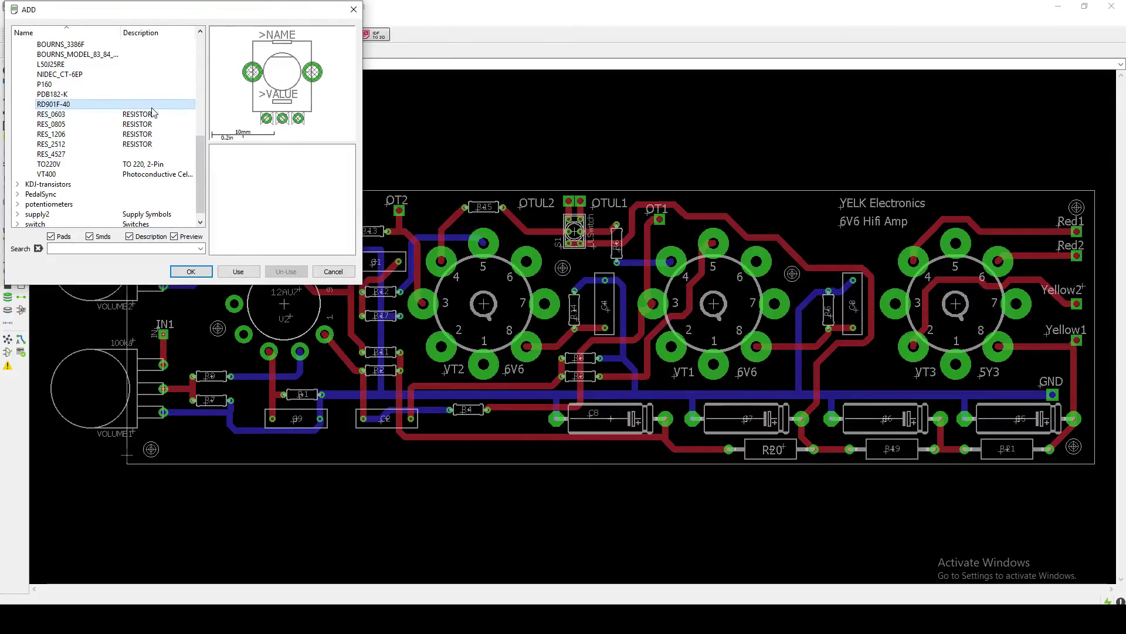
left_click(158, 172)
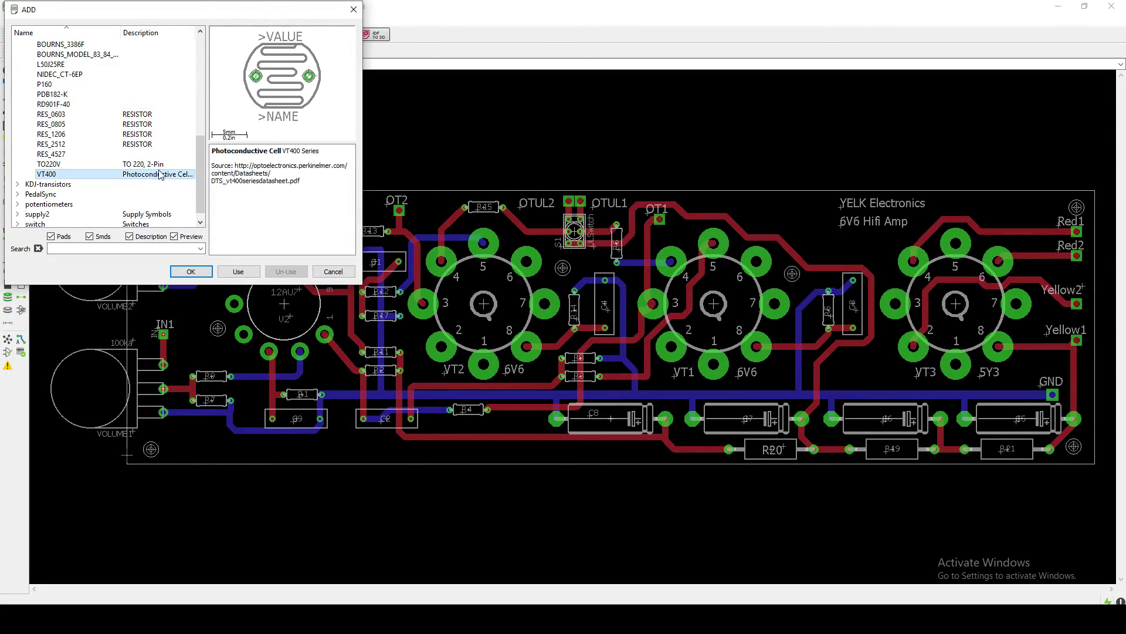
Step: Preview the 0207/7 and 0204/5 resistor packages again and close the part selection without adding anything
scroll(159, 174, "up", 6)
left_click(163, 124)
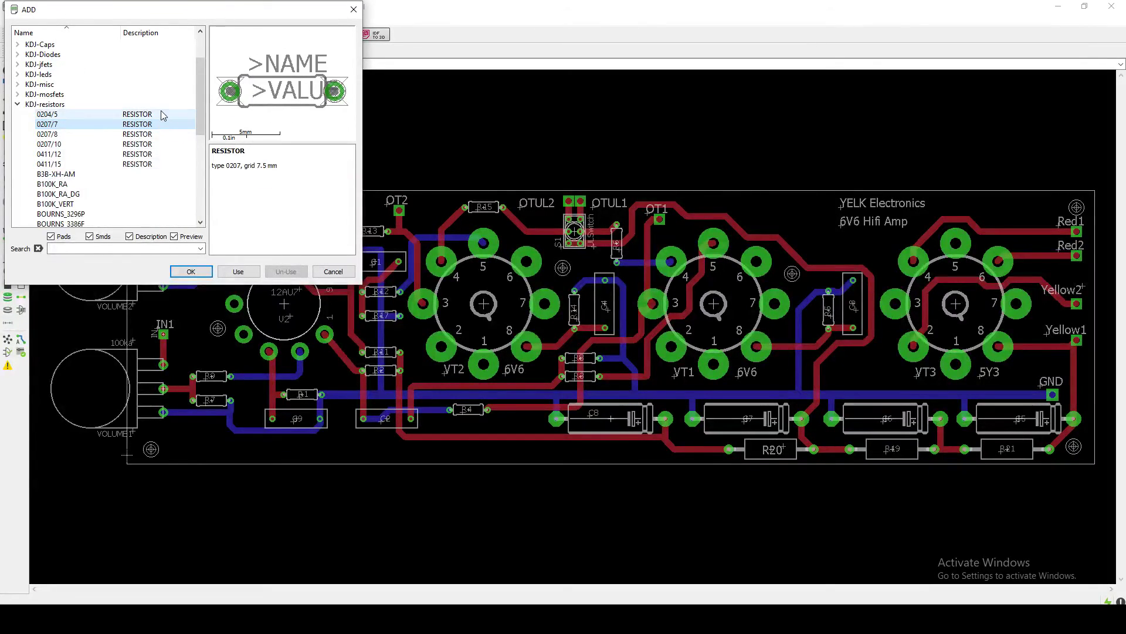
left_click(162, 115)
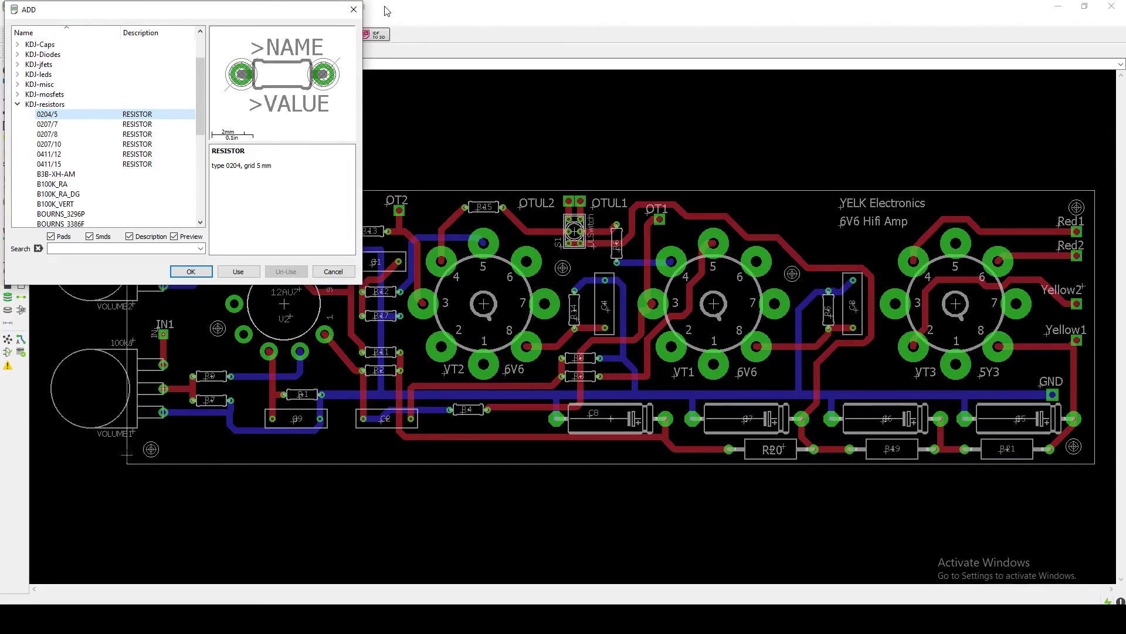
left_click(353, 9)
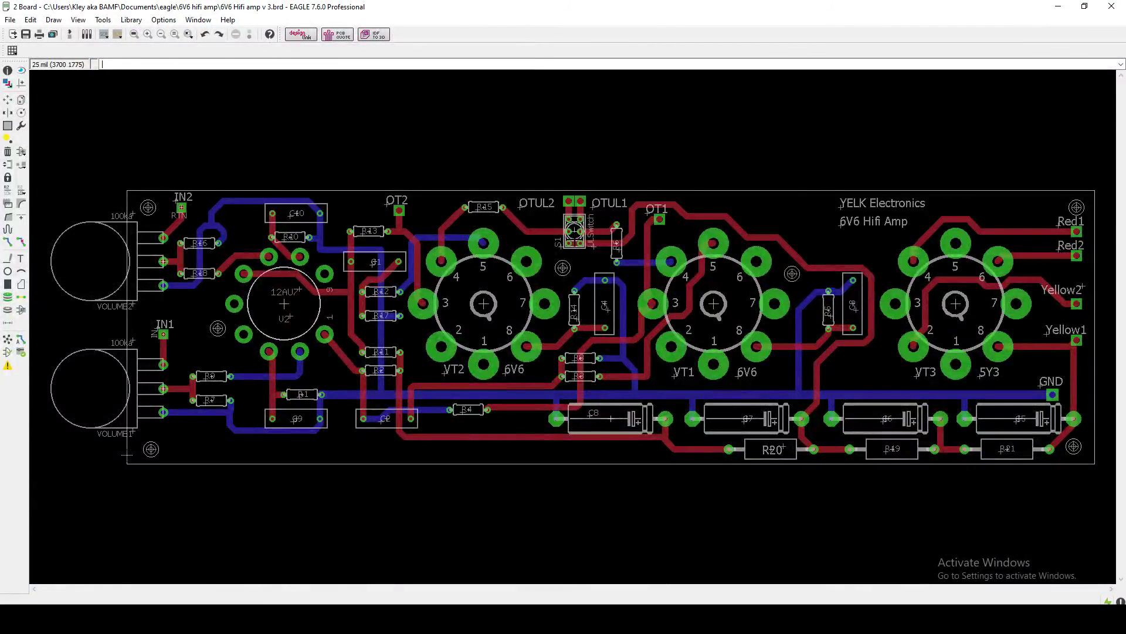